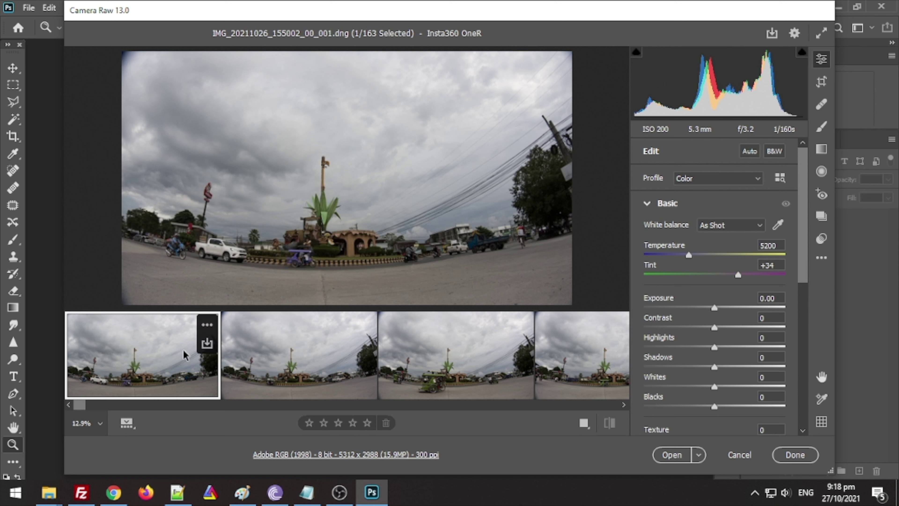
# Apply the automatic tonal adjustments to the first photo and compare the result in the before/after layouts
pyautogui.click(751, 152)
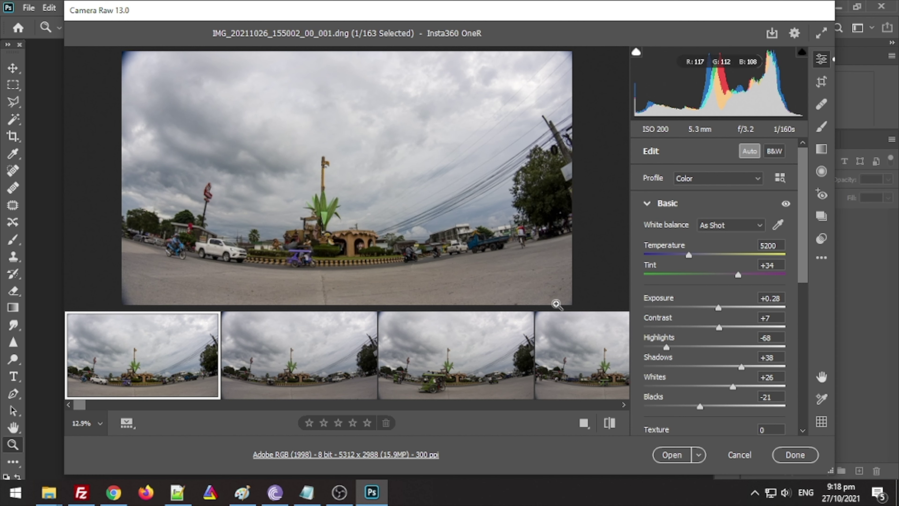
pyautogui.click(584, 423)
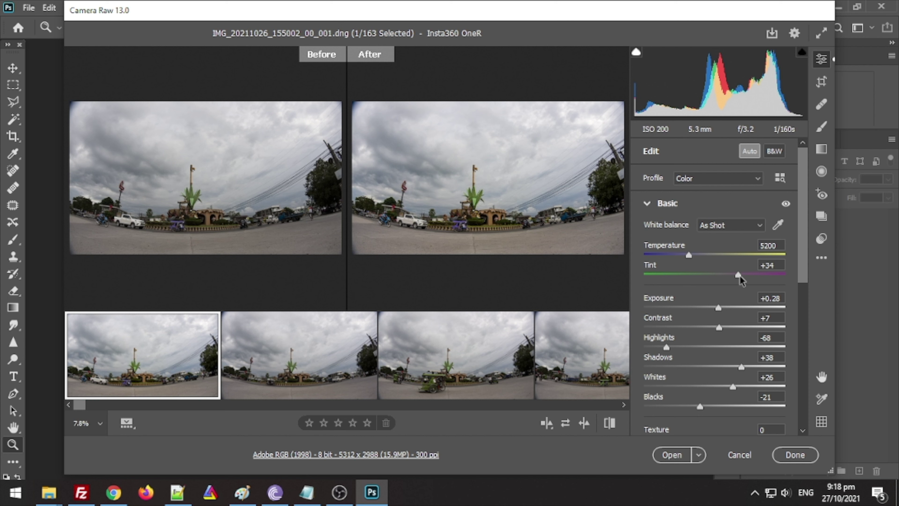
pyautogui.click(549, 424)
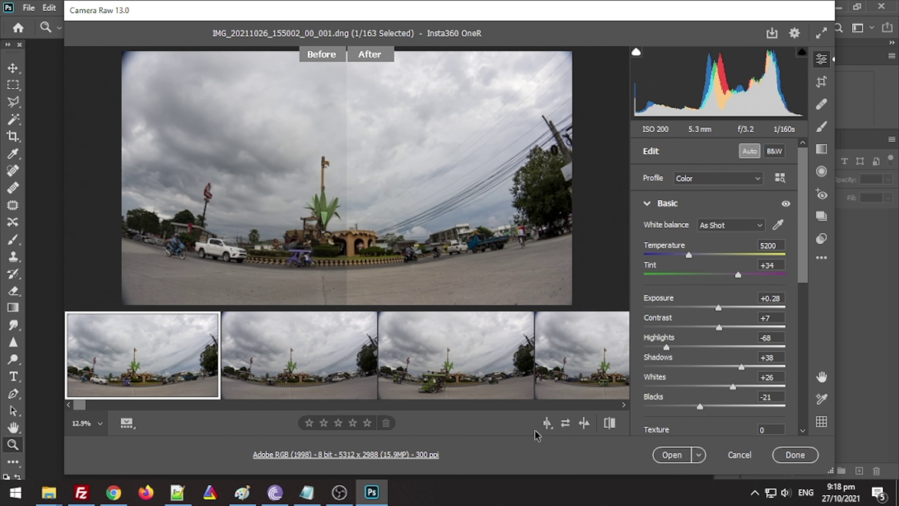
pyautogui.click(548, 428)
pyautogui.click(548, 428)
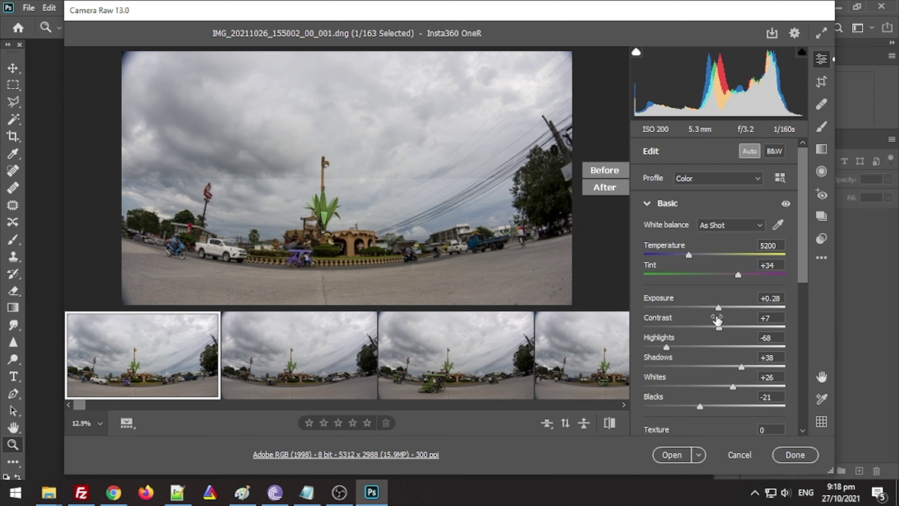
# Set the first photo's Exposure to +0.20, Highlights to -100, Shadows to +81 and Whites to +50 in the single-image view
pyautogui.moveTo(718, 308); pyautogui.dragTo(719, 308)
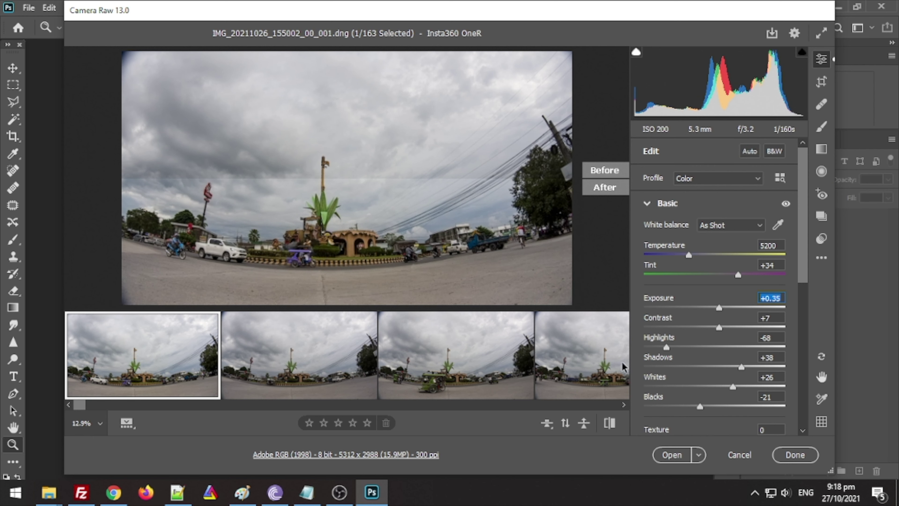
pyautogui.click(548, 424)
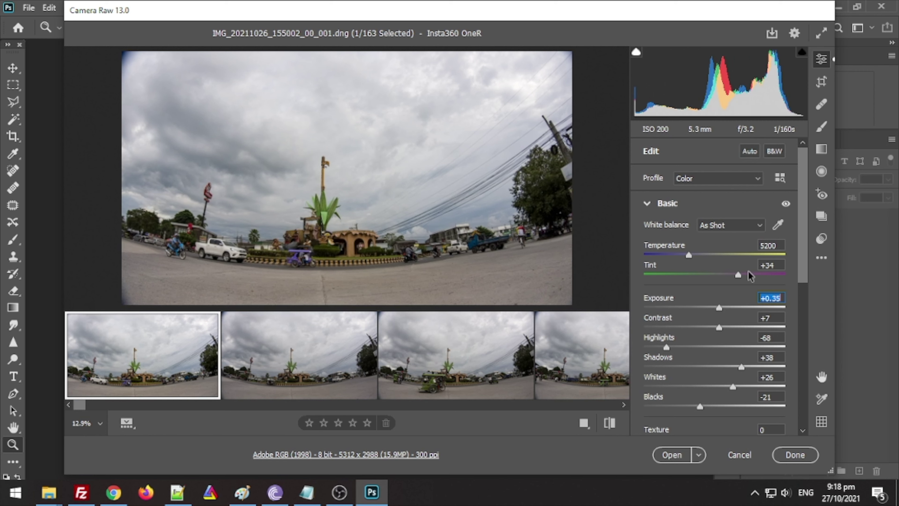
pyautogui.moveTo(717, 307); pyautogui.dragTo(625, 349)
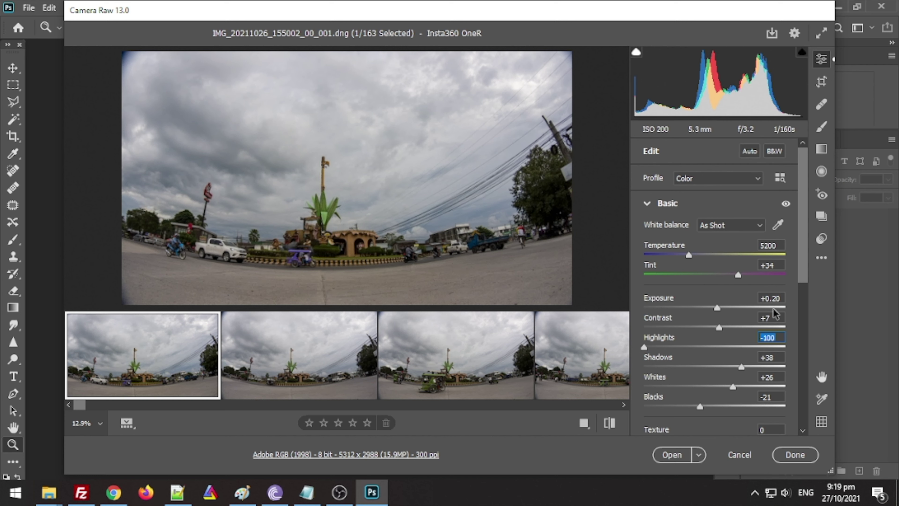
pyautogui.moveTo(742, 368)
pyautogui.mouseDown()
pyautogui.moveTo(683, 368)
pyautogui.moveTo(777, 358)
pyautogui.moveTo(751, 358)
pyautogui.moveTo(769, 367)
pyautogui.moveTo(678, 358)
pyautogui.moveTo(783, 357)
pyautogui.moveTo(729, 357)
pyautogui.moveTo(771, 356)
pyautogui.moveTo(751, 352)
pyautogui.mouseUp()
pyautogui.scroll(-1, 765, 372)
pyautogui.scroll(-2, 761, 354)
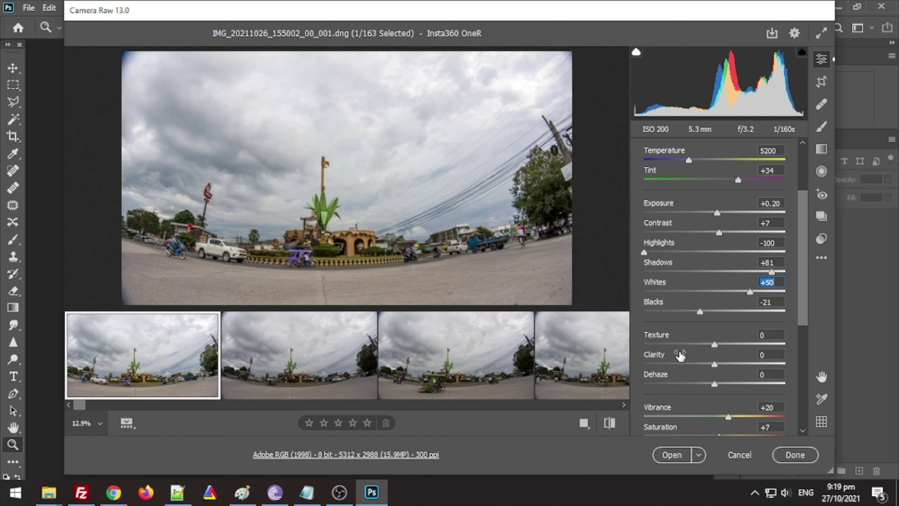
# Compare the adjusted first photo with its original in the side-by-side and split before/after layouts, then return to the single view
pyautogui.scroll(-1, 758, 377)
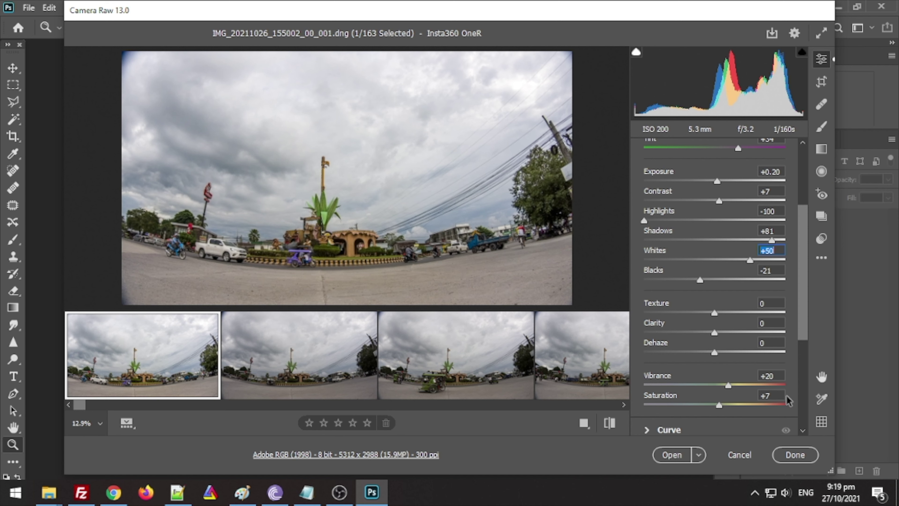
pyautogui.scroll(-1, 787, 396)
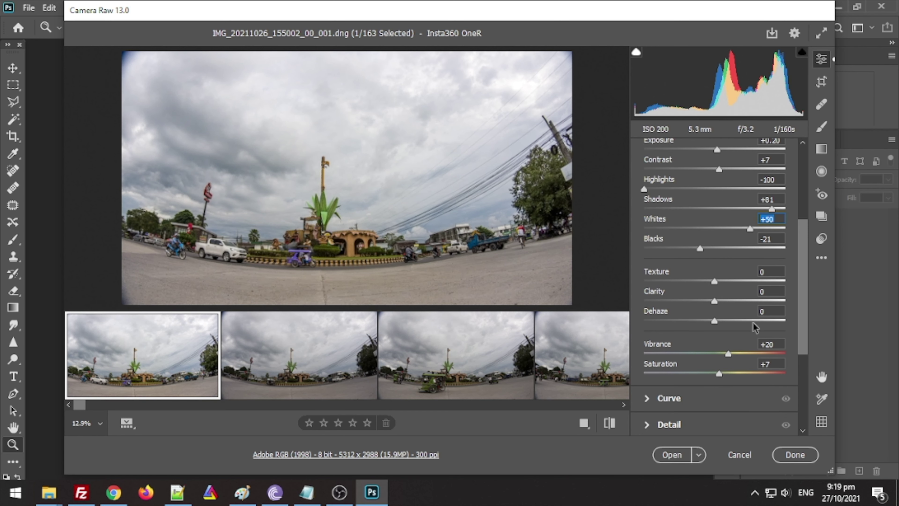
pyautogui.click(584, 425)
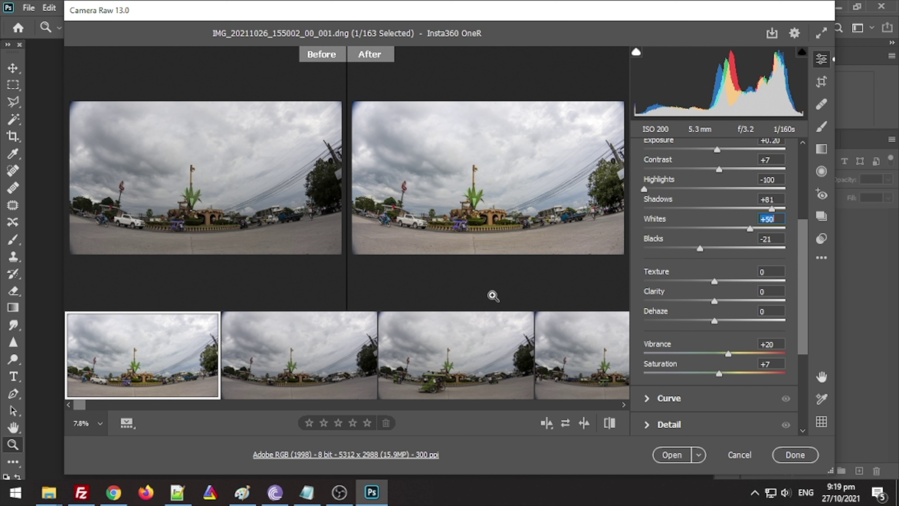
pyautogui.click(548, 425)
pyautogui.click(548, 425)
pyautogui.click(548, 426)
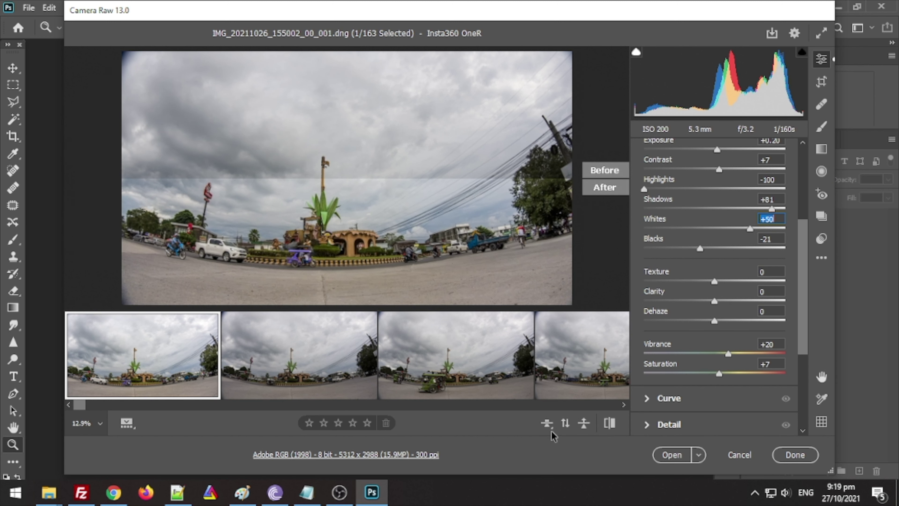
pyautogui.click(549, 427)
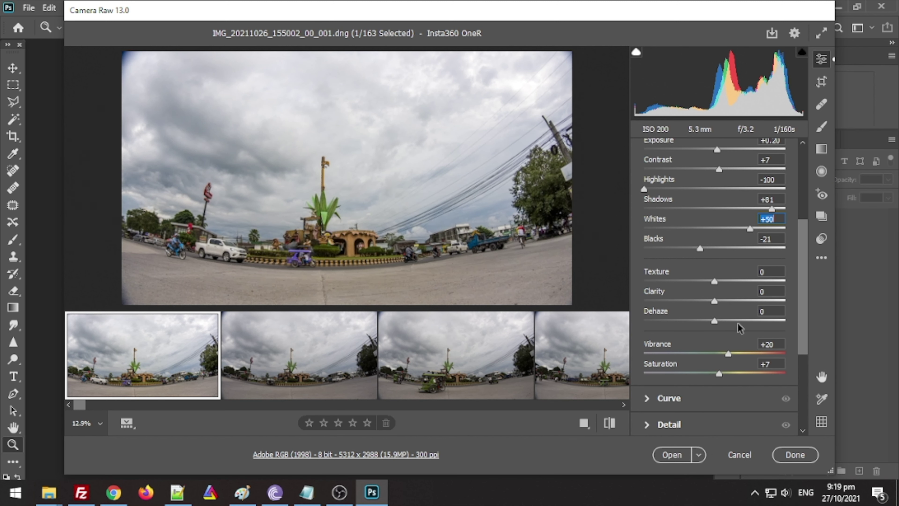
# Raise the first photo's Blacks to +13 and copy its edit settings
pyautogui.moveTo(698, 248); pyautogui.dragTo(722, 248)
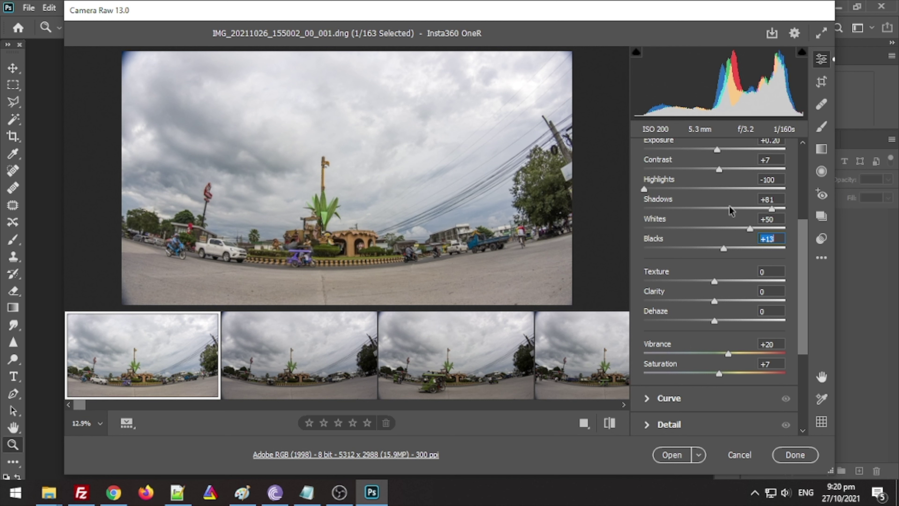
pyautogui.scroll(5, 794, 301)
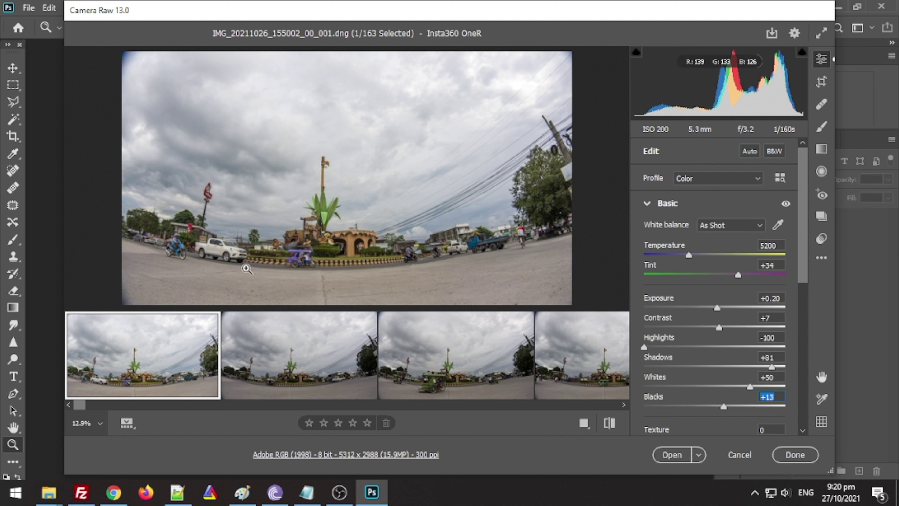
pyautogui.moveTo(184, 334)
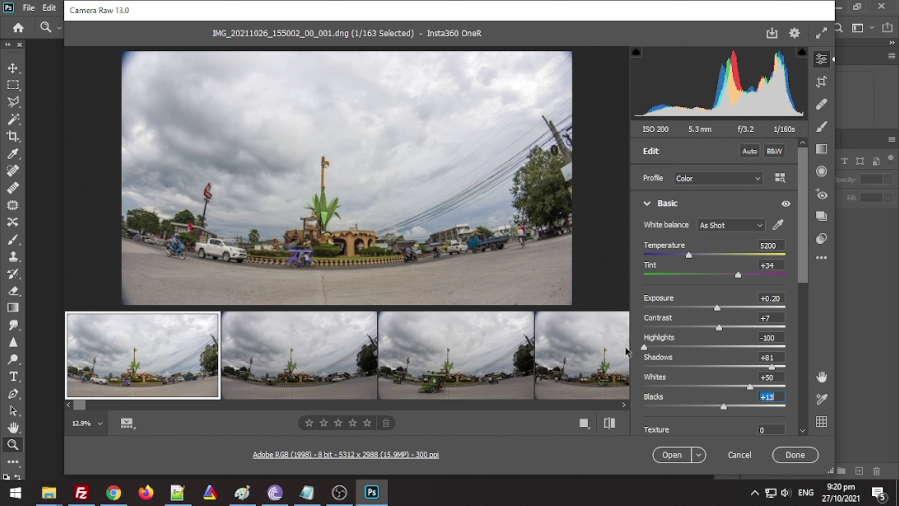
pyautogui.rightClick(147, 354)
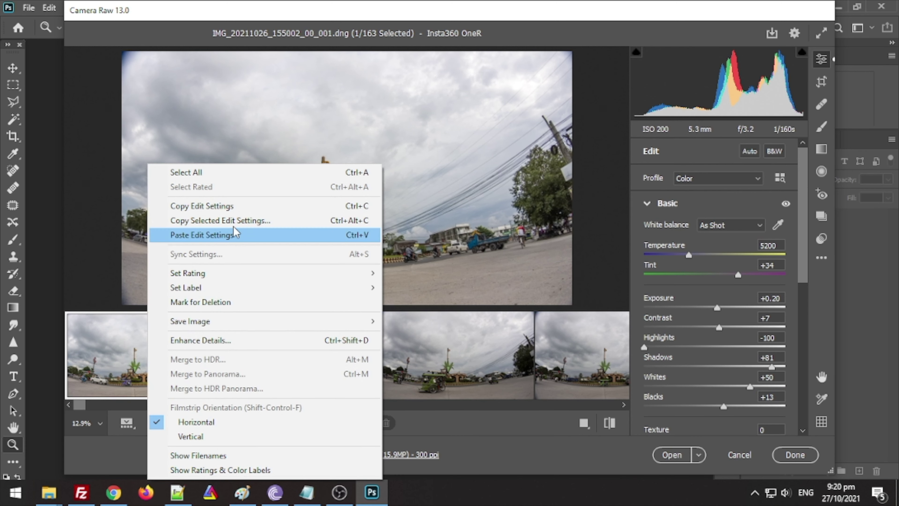
pyautogui.click(223, 209)
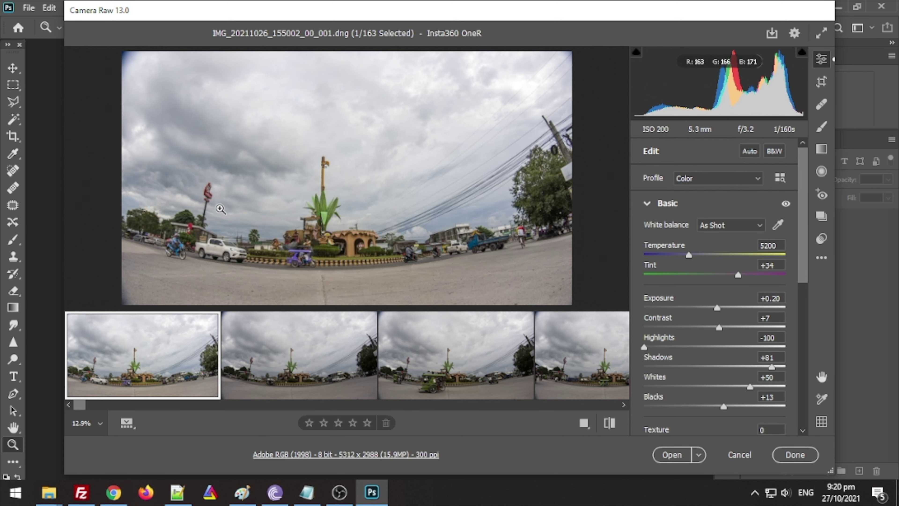
# Paste the copied edit settings onto every photo in the filmstrip except the first
pyautogui.click(305, 364)
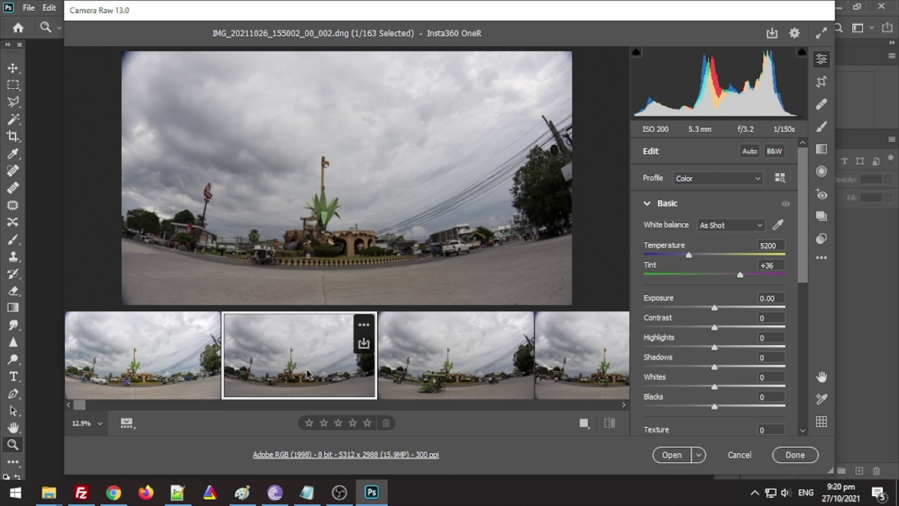
pyautogui.hotkey('ctrl', 'a')
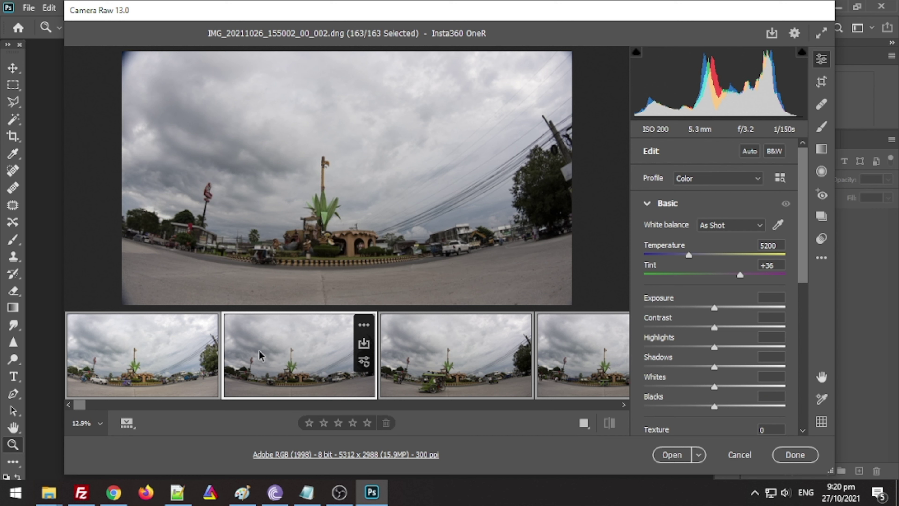
pyautogui.keyDown('ctrl'); pyautogui.click(154, 352); pyautogui.keyUp('ctrl')
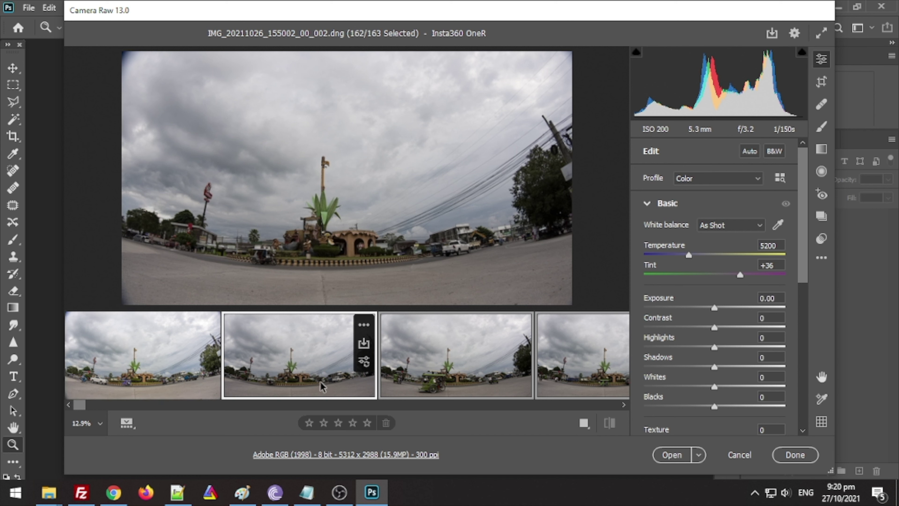
pyautogui.rightClick(291, 335)
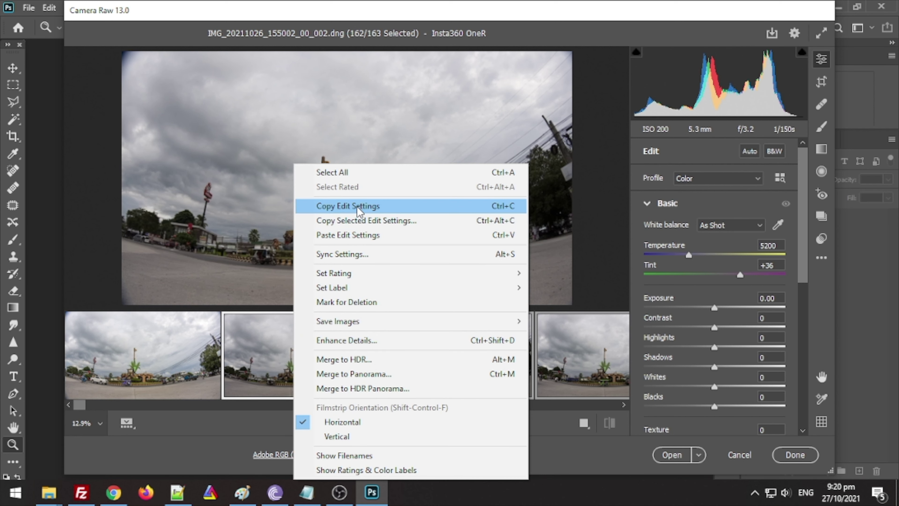
pyautogui.click(360, 237)
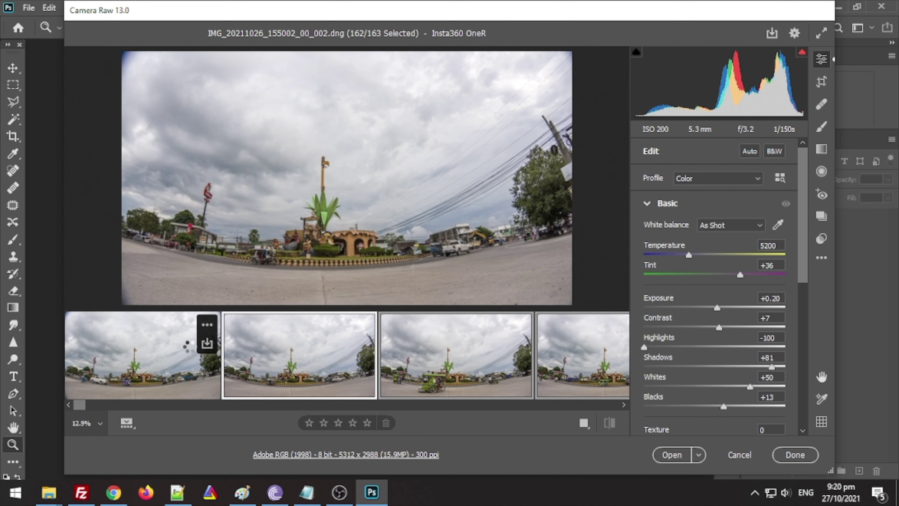
# Step forward through the first thirteen photos to check the pasted adjustments
pyautogui.click(188, 345)
pyautogui.press('Right')
pyautogui.press('Right')
pyautogui.press('Right')
pyautogui.press('Right')
pyautogui.press('Right')
pyautogui.press('Right')
pyautogui.press('Right')
pyautogui.press('Right')
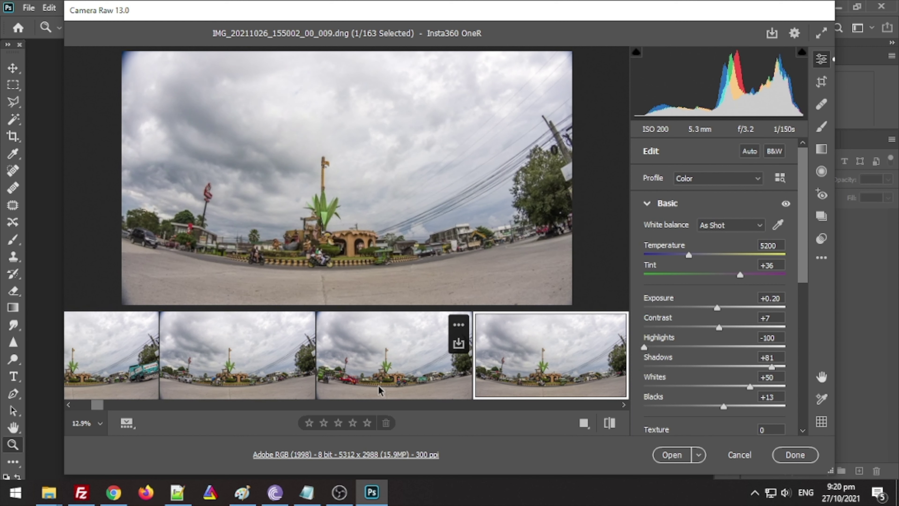
pyautogui.press('Right')
pyautogui.press('Right')
pyautogui.press('Right')
pyautogui.press('Right')
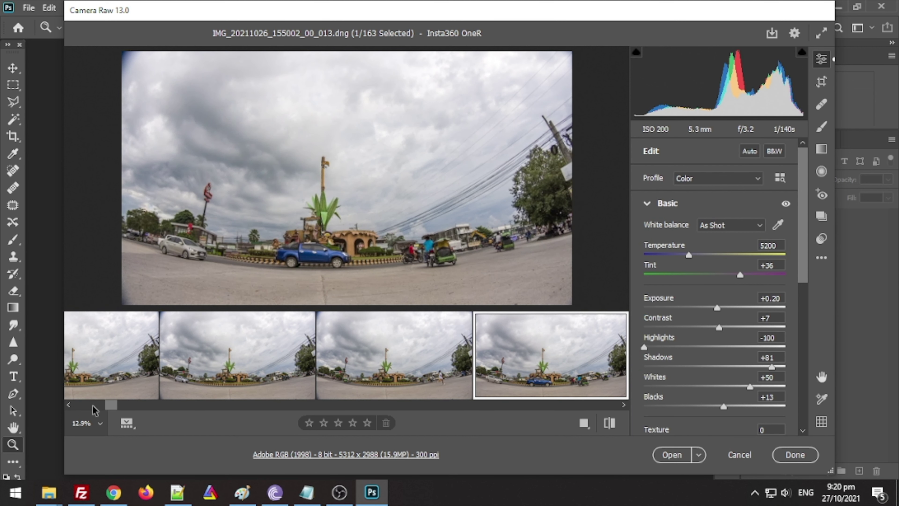
# Examine the adjustments on the last photos of the sequence, going backward from 163 to 157
pyautogui.moveTo(111, 406); pyautogui.dragTo(627, 411)
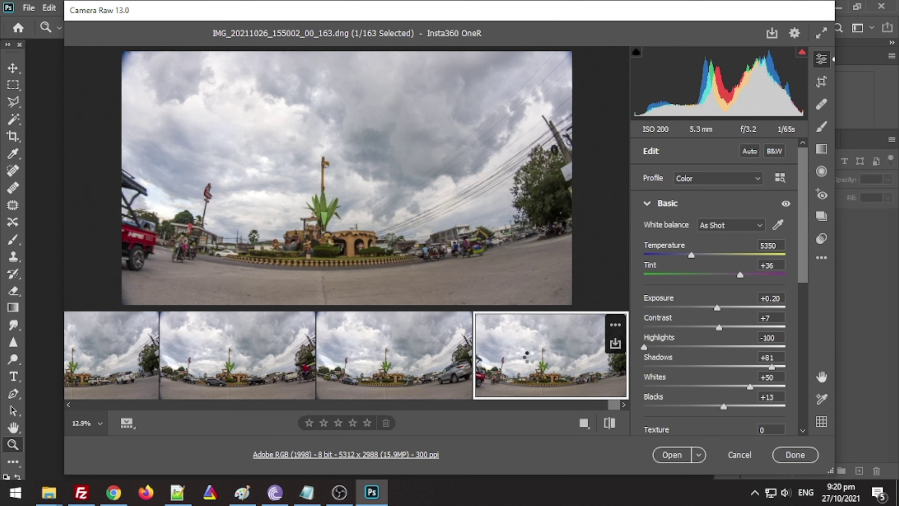
pyautogui.press('Left')
pyautogui.press('Left')
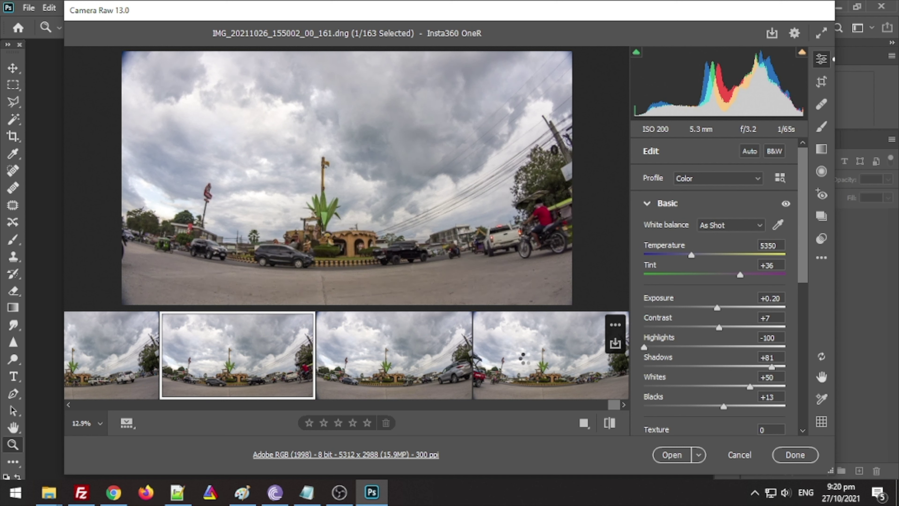
pyautogui.click(338, 368)
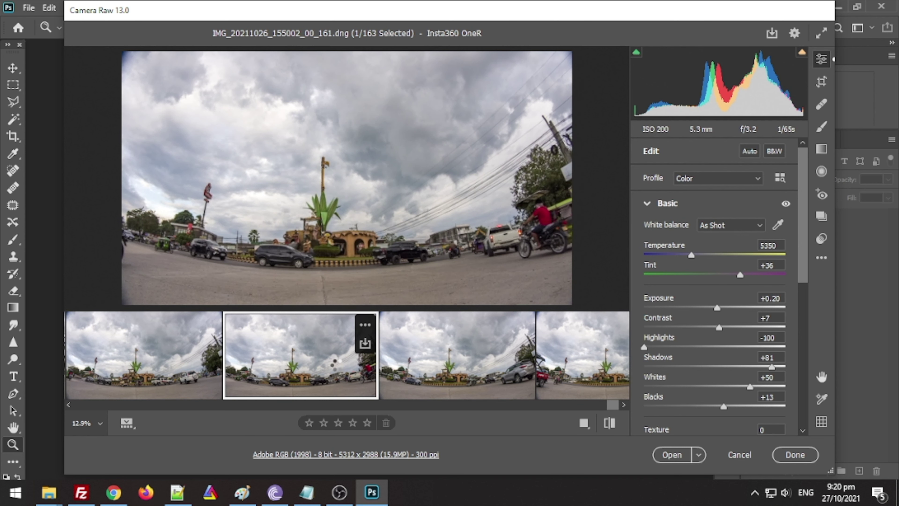
pyautogui.press('Left')
pyautogui.press('Left')
pyautogui.press('Left')
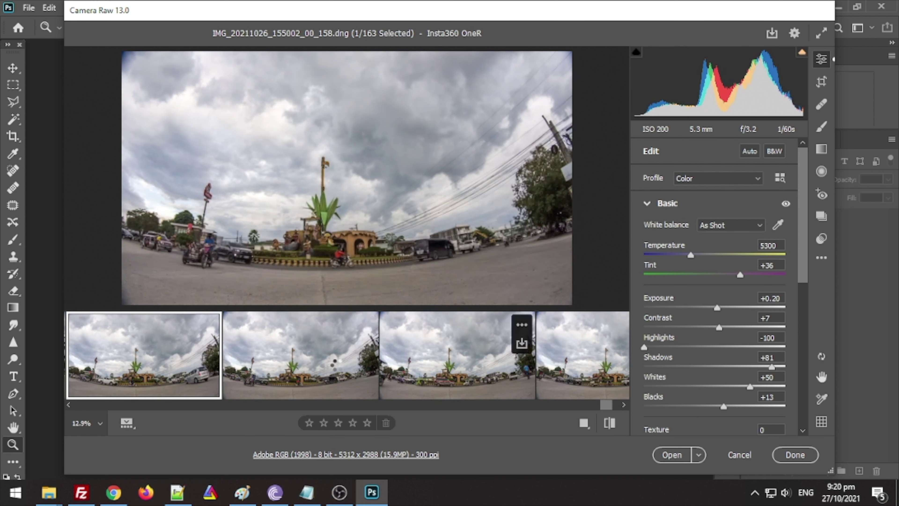
pyautogui.press('Left')
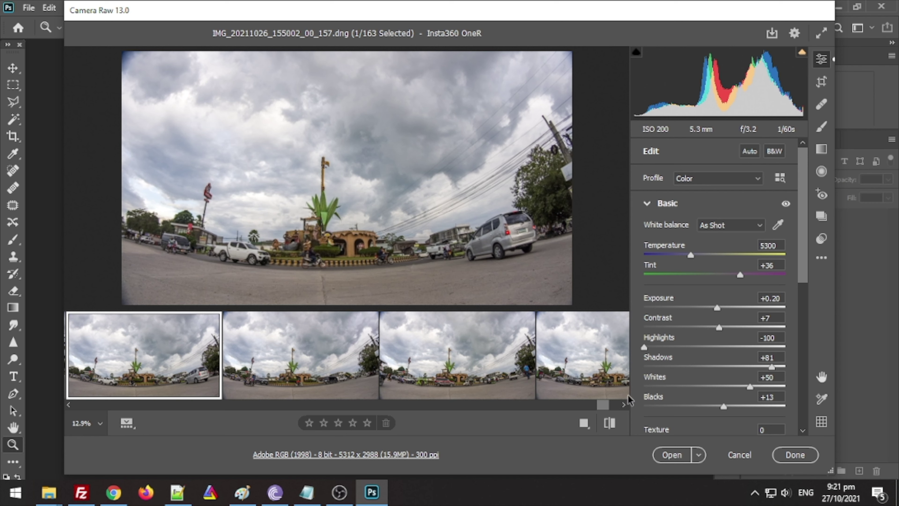
# Check photo 057 around the middle of the sequence and select all photos in the filmstrip
pyautogui.moveTo(606, 405); pyautogui.dragTo(268, 403)
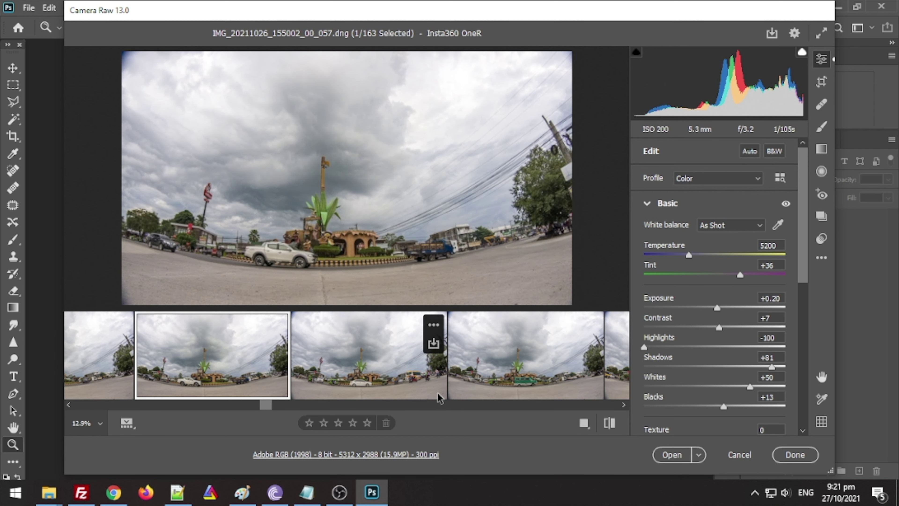
pyautogui.hotkey('ctrl', 'a')
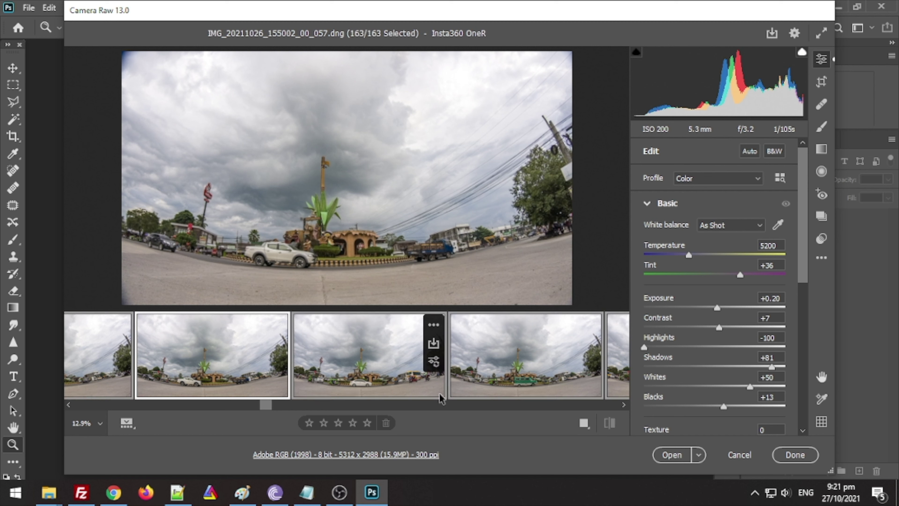